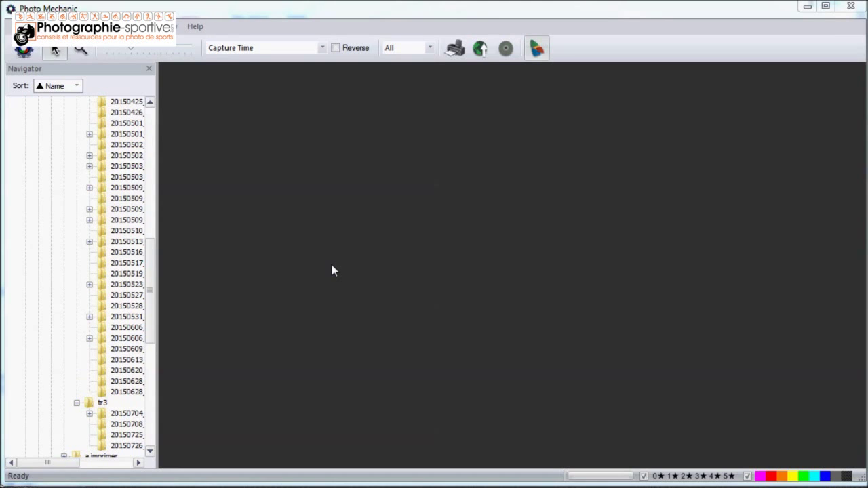
Step: Open the Ingest window and launch Photo Mechanic's Open or Ingest option for the inserted EOS_DIGITAL (H:) card
key("ctrl+g")
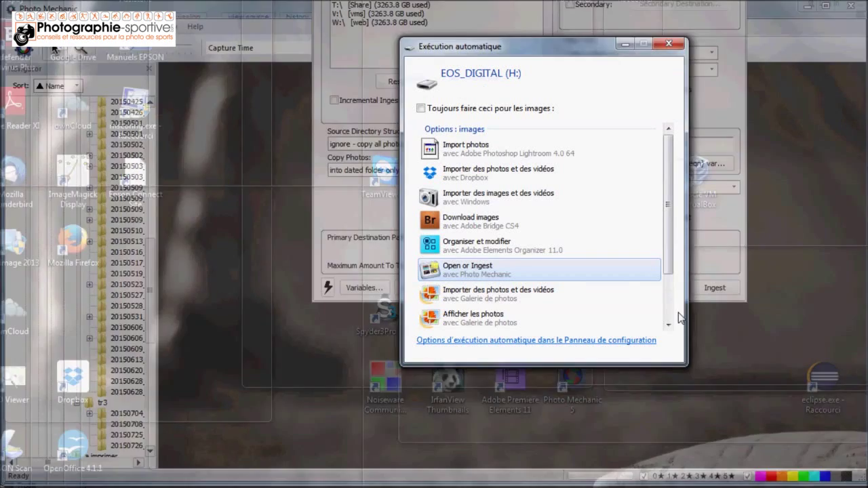
left_click(597, 453)
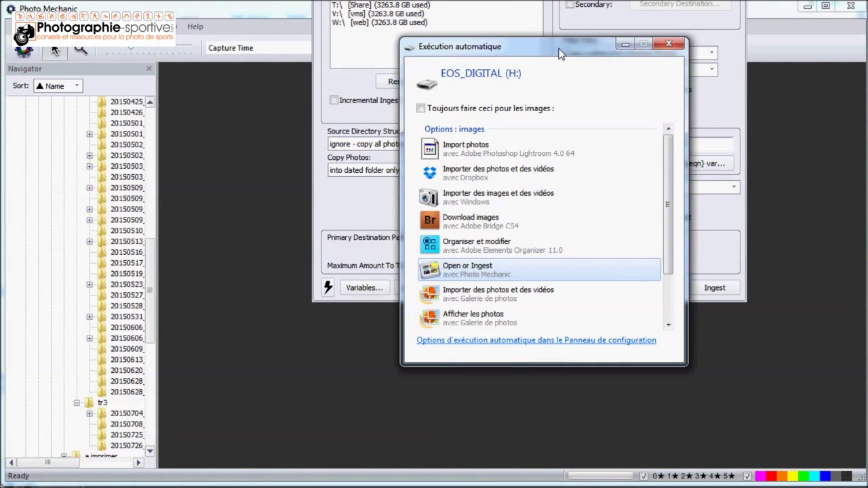
left_click(467, 270)
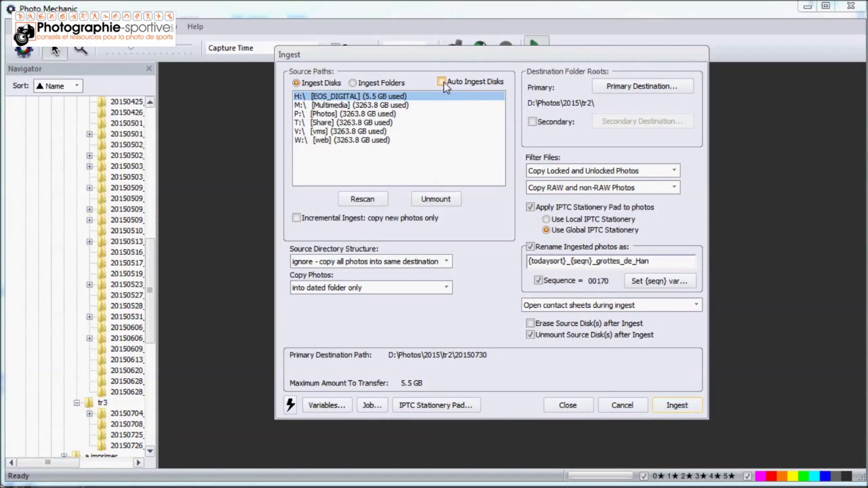
Step: Select EOS_DIGITAL (H:) as the ingest source disk, rescan the disks and turn on incremental ingest for new photos only
left_click(364, 103)
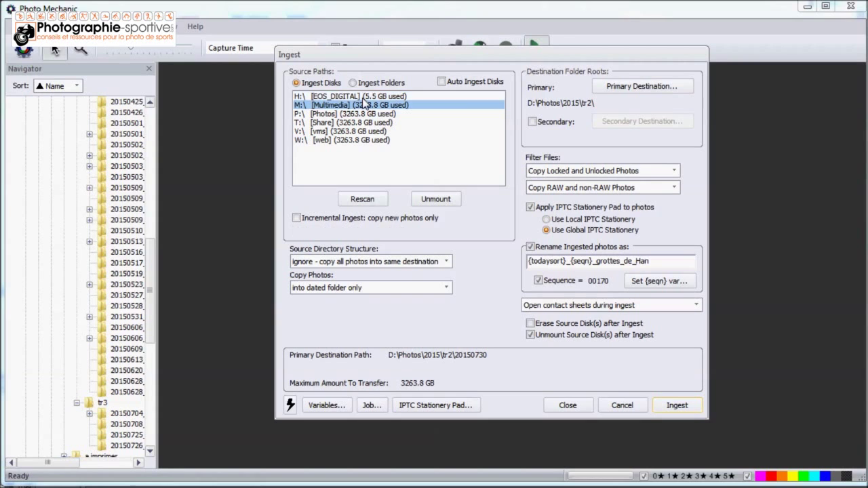
left_click(364, 97)
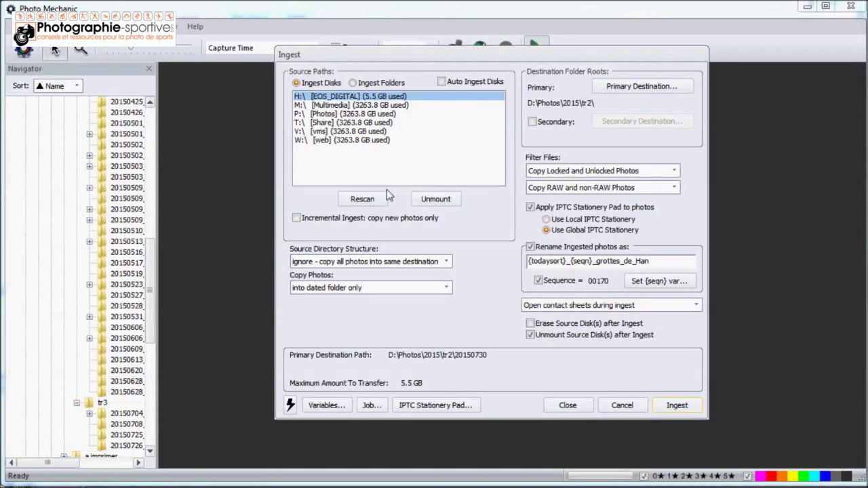
left_click(363, 199)
Step: Set the primary destination folder root to D:\Photos\2015\tr3
left_click(643, 93)
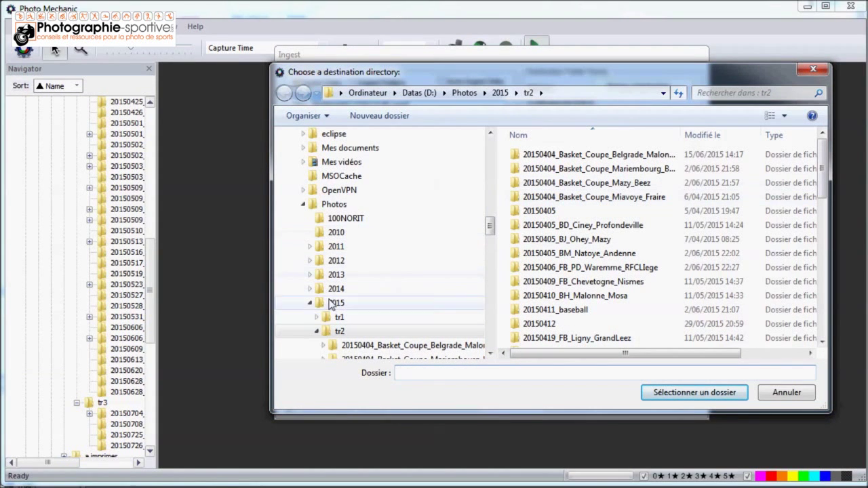
left_click(316, 331)
scroll(345, 327, "down", 1)
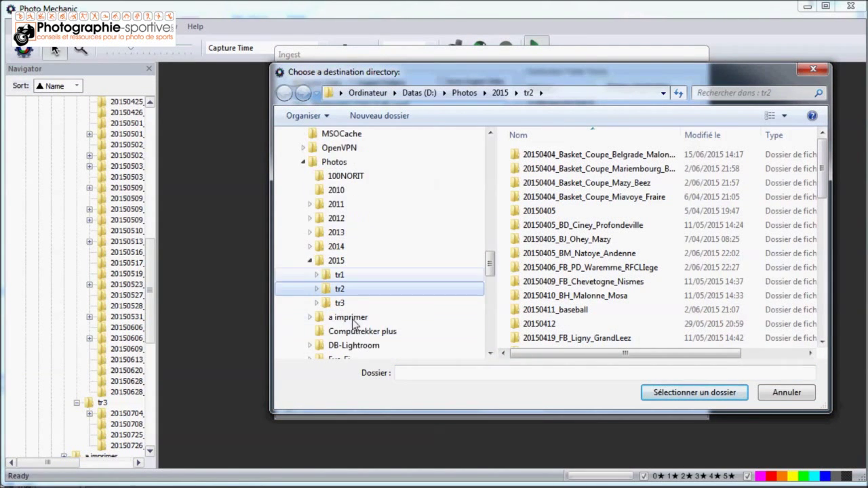
left_click(339, 303)
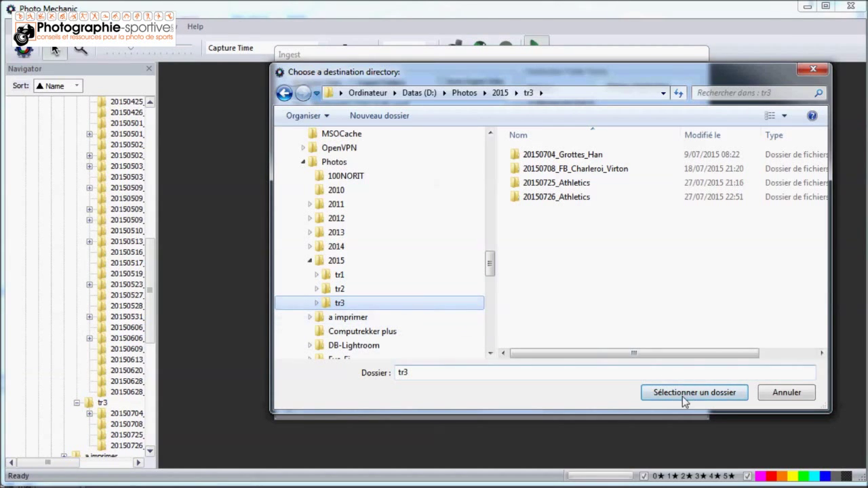
left_click(682, 395)
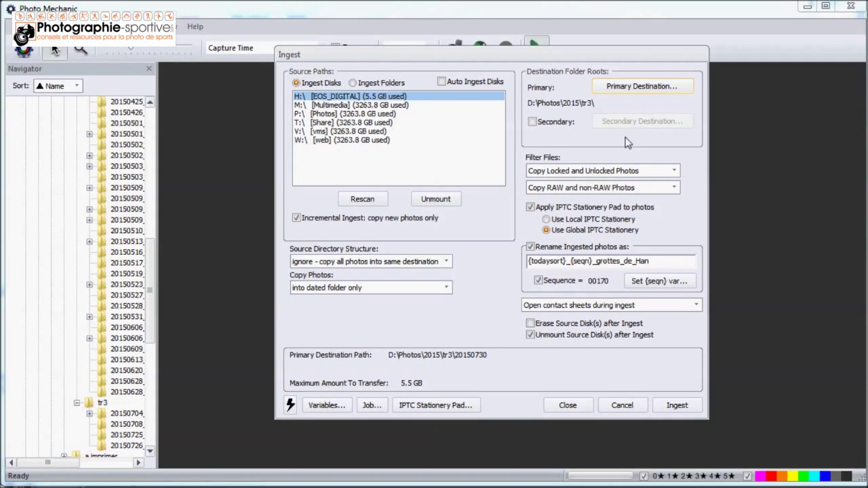
left_click(532, 122)
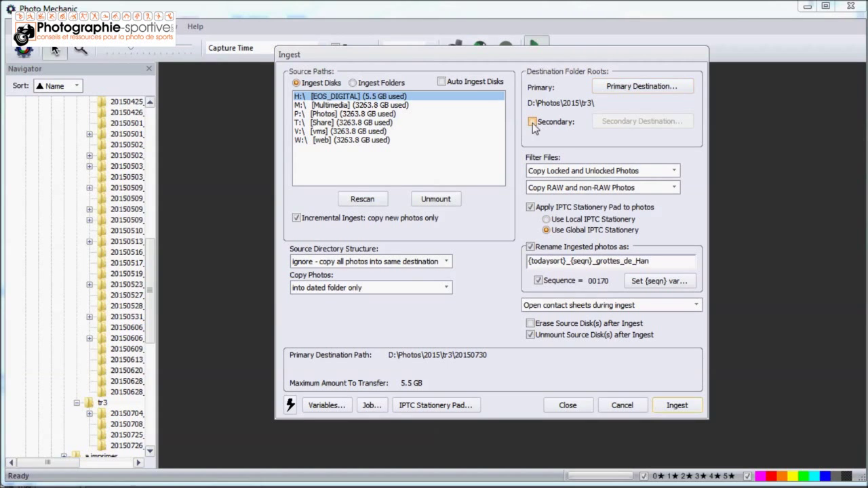
left_click(637, 122)
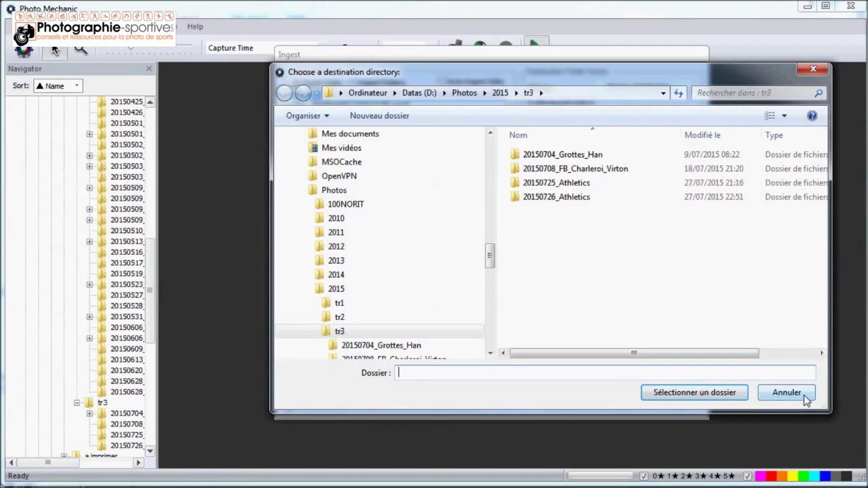
left_click(787, 393)
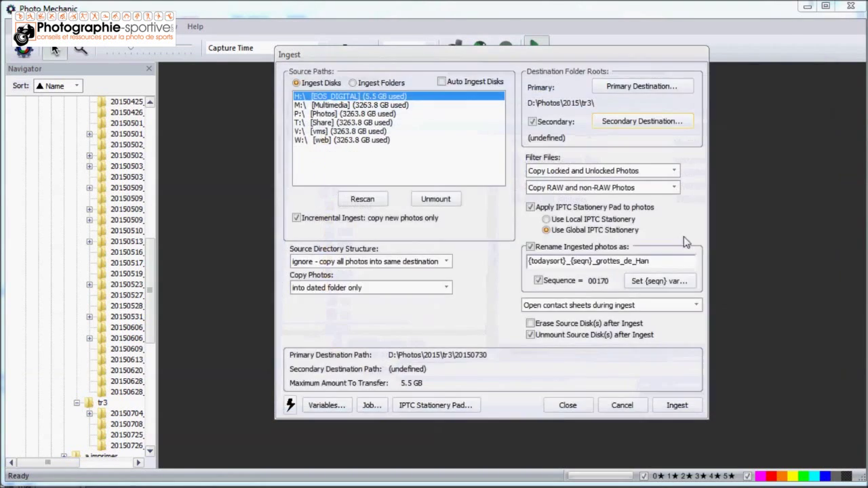
left_click(532, 122)
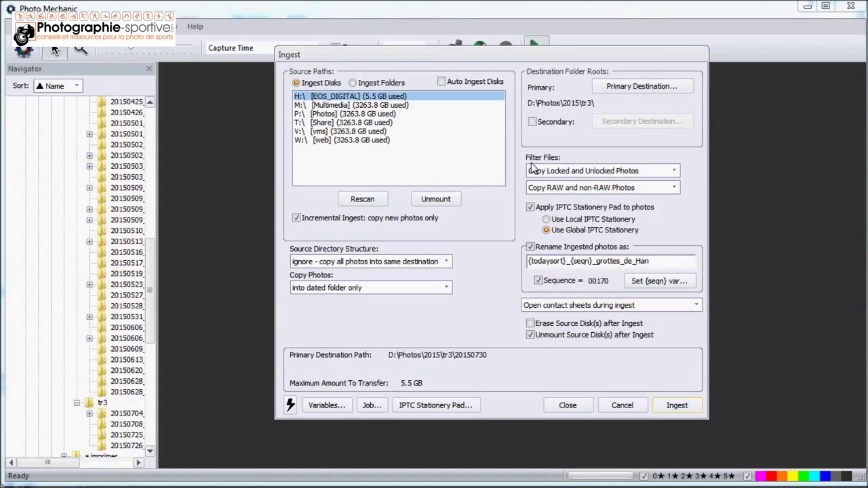
Step: Review both file filter lists, keeping Copy Locked and Unlocked Photos and Copy RAW and non-RAW Photos selected
left_click(675, 171)
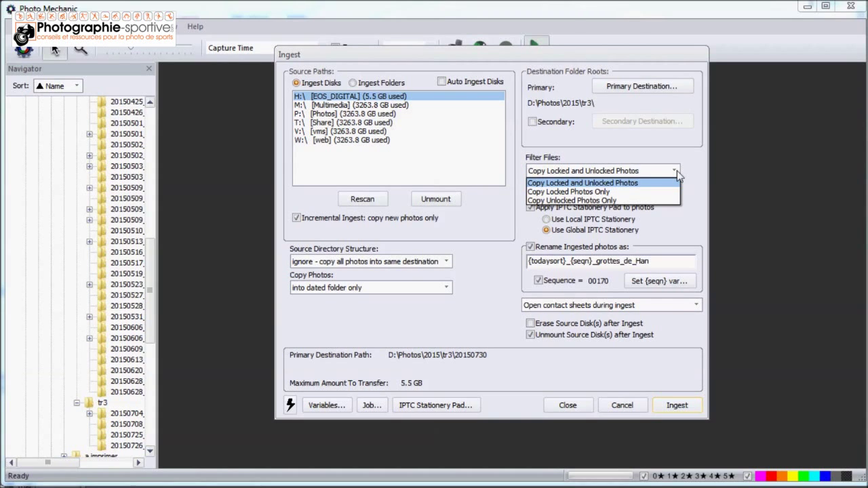
left_click(625, 157)
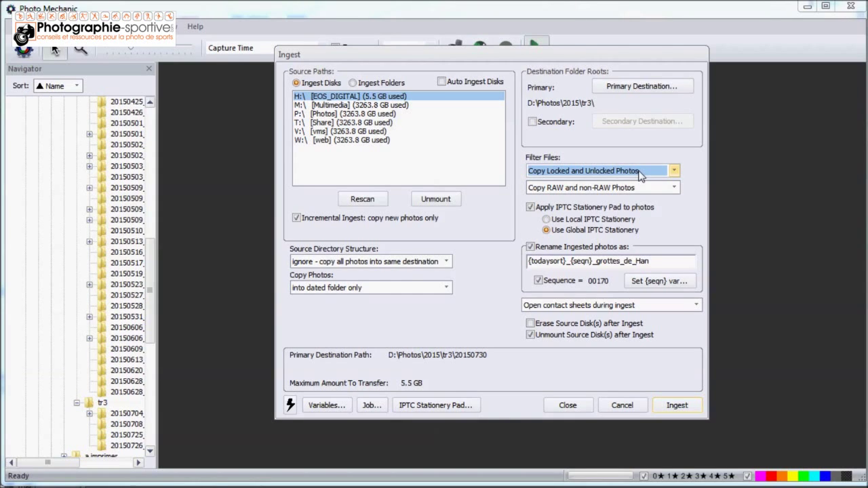
left_click(639, 175)
left_click(620, 191)
left_click(625, 175)
left_click(619, 181)
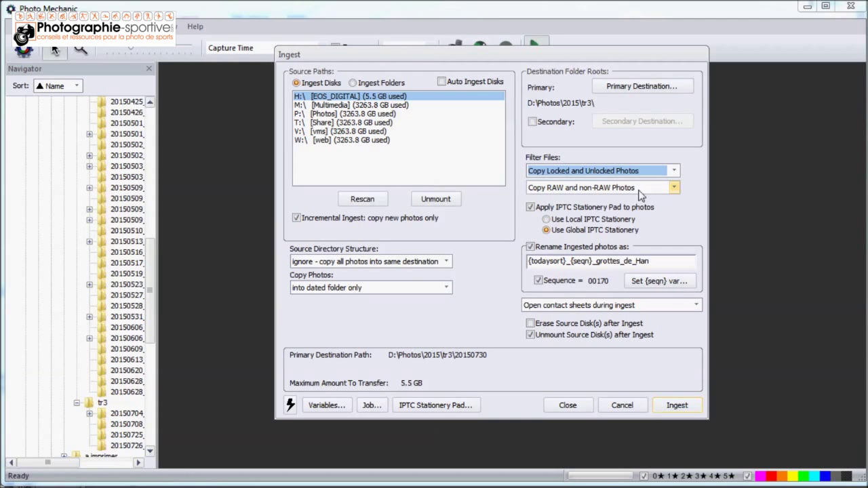
left_click(660, 192)
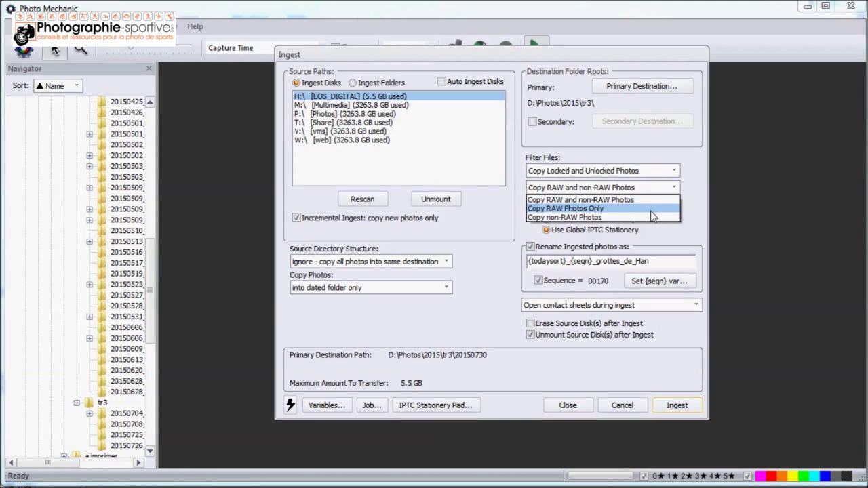
left_click(669, 200)
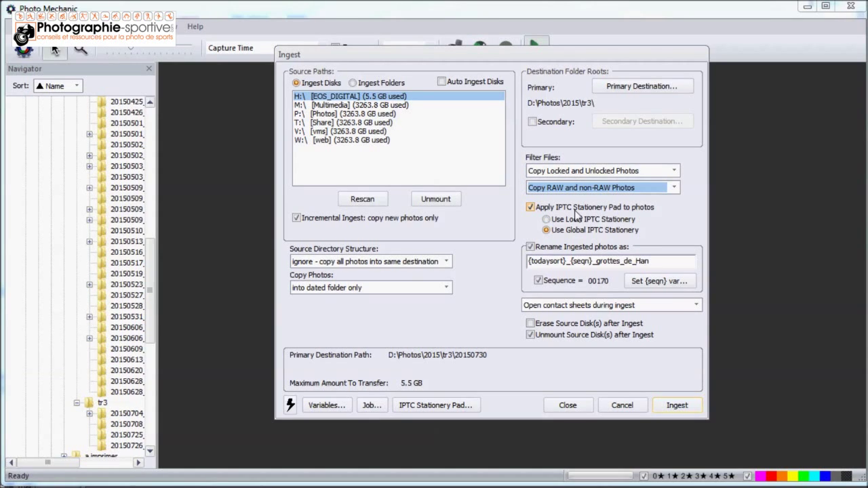
Step: Open the IPTC Stationery Pad and examine the date, city, event and location variables in the Description/Caption template
left_click(448, 407)
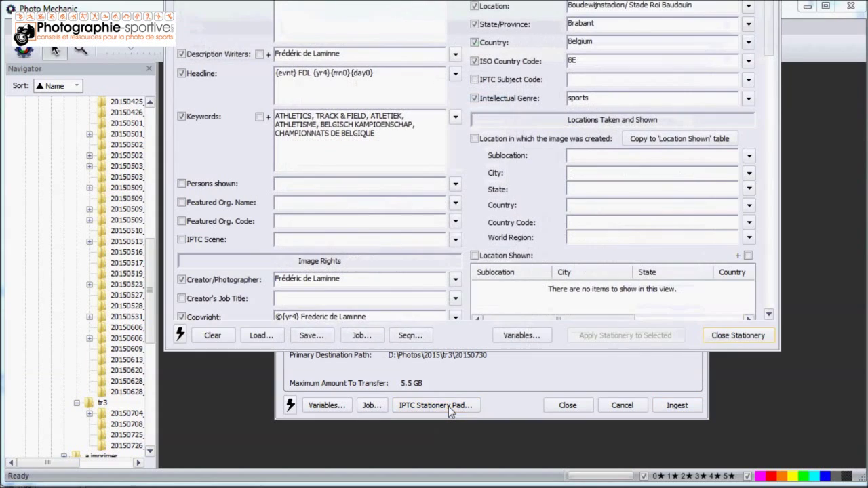
left_click_drag(390, 1, 393, 19)
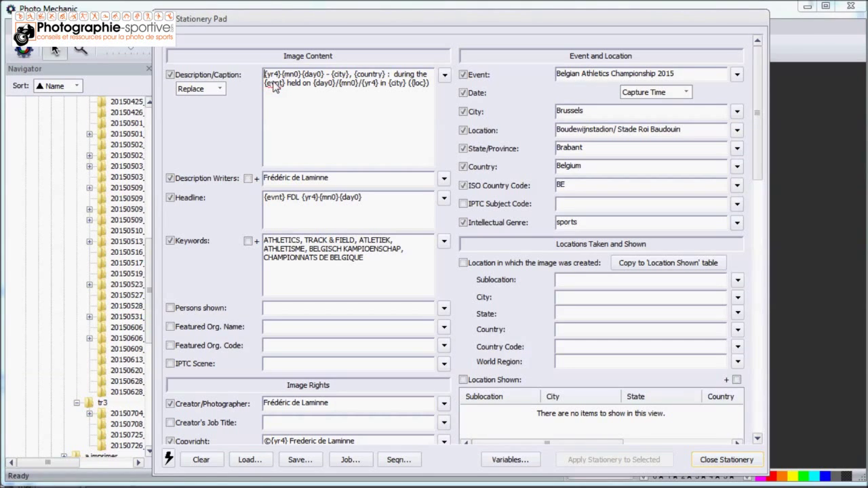
triple_click(430, 84)
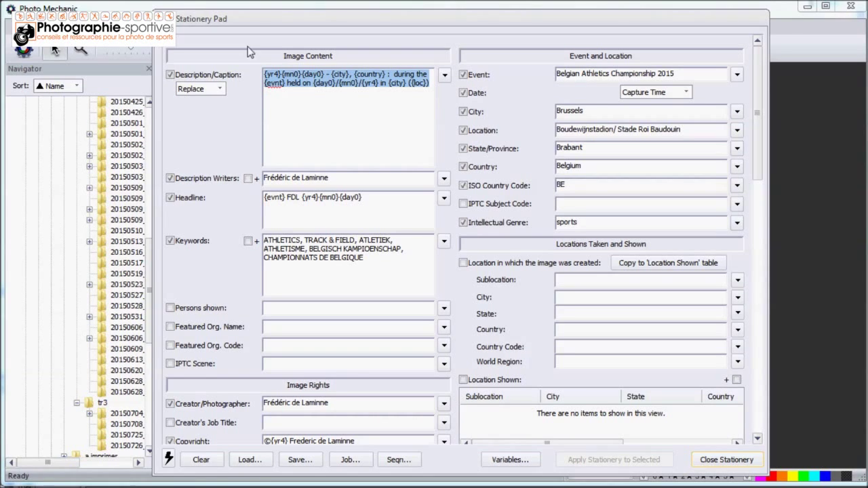
left_click(276, 81)
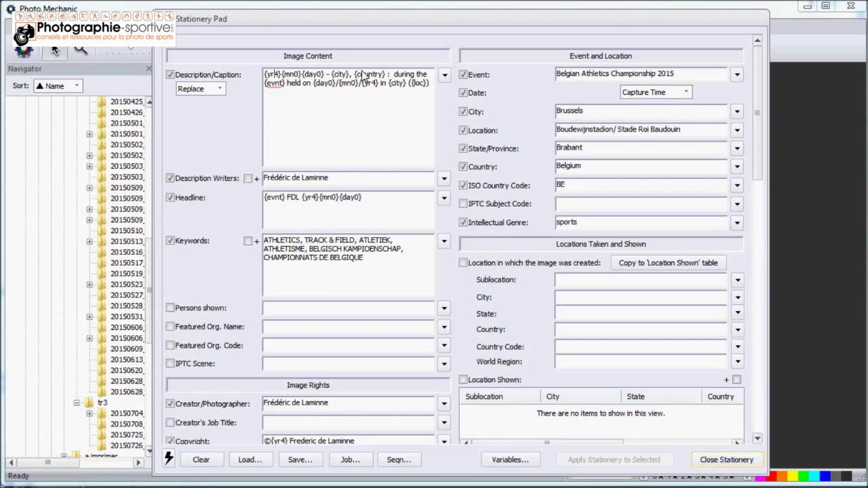
double_click(273, 74)
double_click(291, 75)
double_click(312, 74)
double_click(275, 83)
left_click(342, 78)
left_click_drag(408, 82, 413, 82)
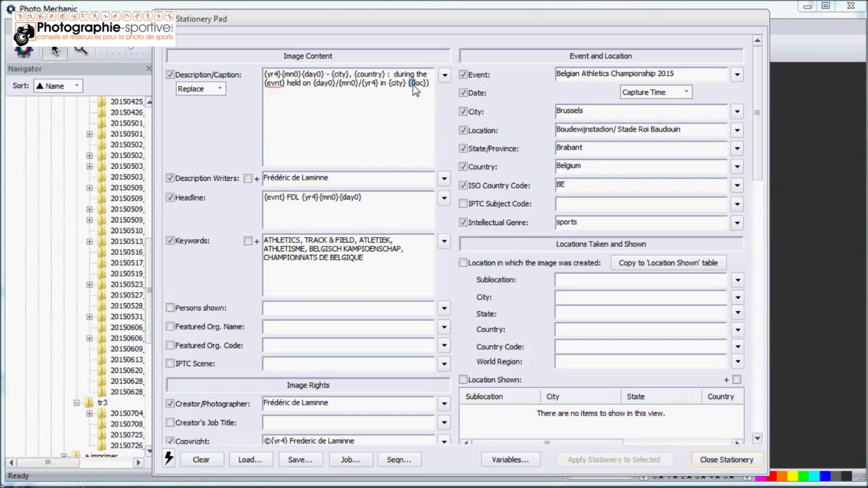
double_click(566, 76)
double_click(274, 84)
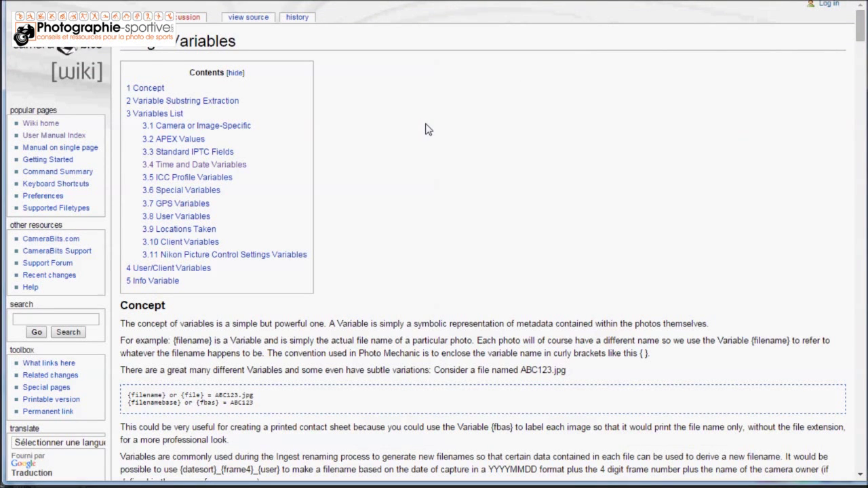
Step: Look through the camera or image-specific variables on the Camera Bits wiki and examine the event variable in the Stationery Pad's Headline
scroll(427, 129, "down", 1)
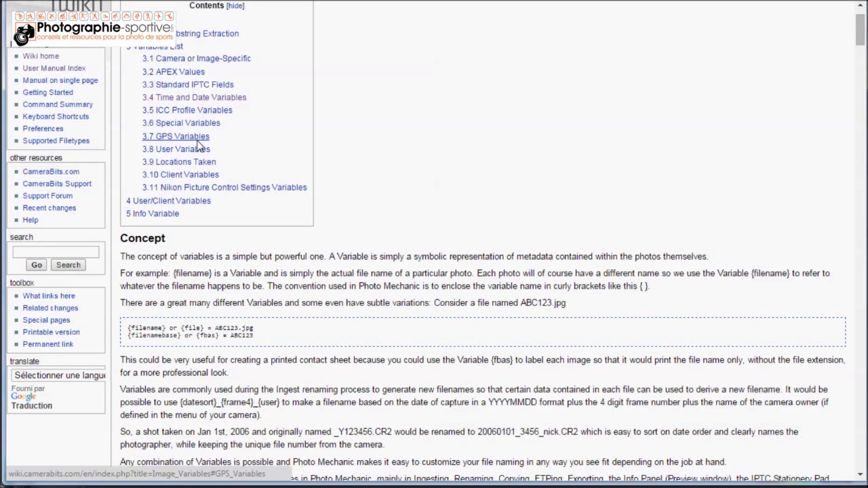
scroll(284, 162, "down", 10)
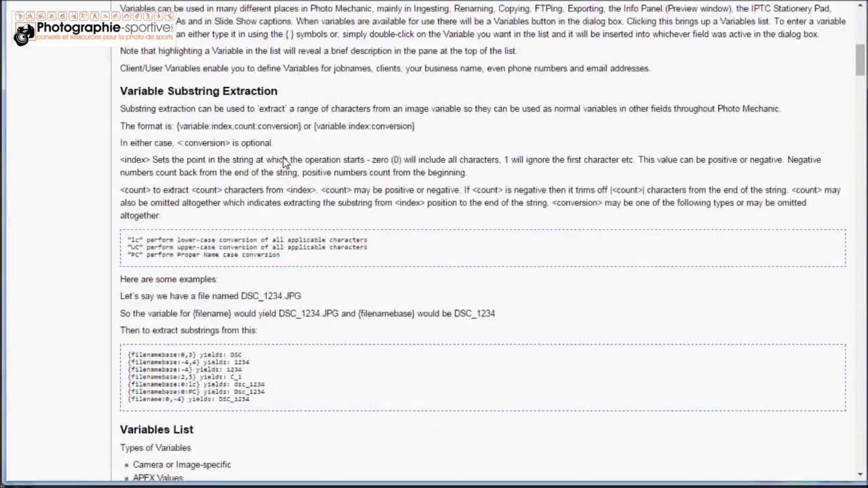
scroll(284, 162, "down", 5)
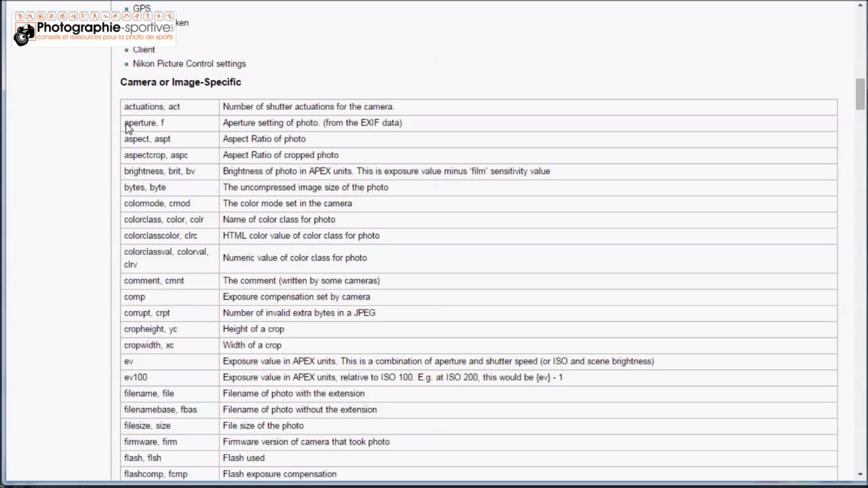
left_click_drag(126, 126, 156, 125)
scroll(235, 217, "down", 2)
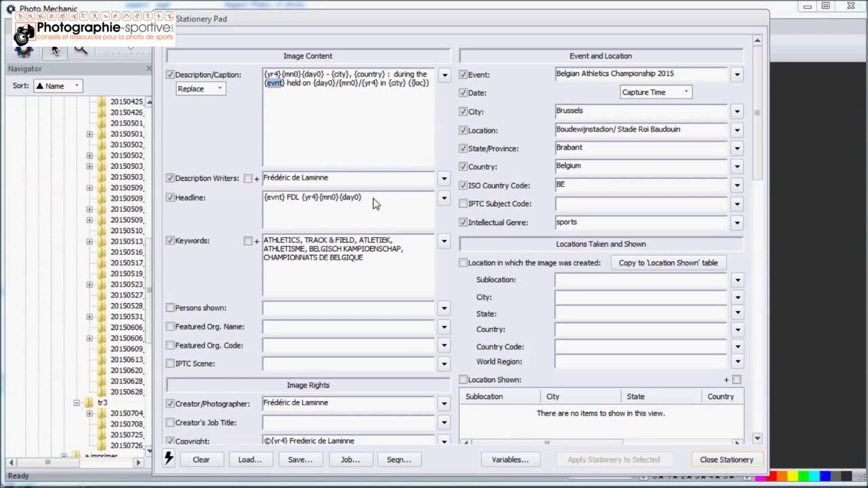
double_click(275, 198)
left_click_drag(757, 119, 783, 84)
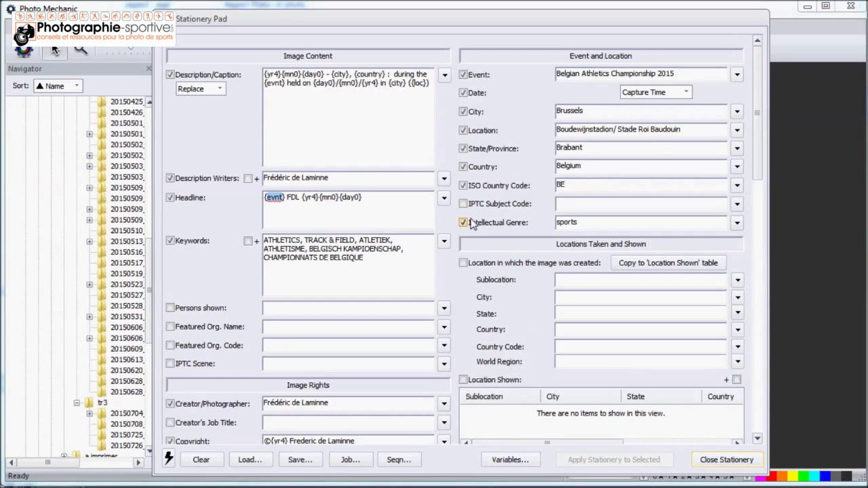
Step: Try adding the predefined keyword "football" to the Keywords field, and delete it again
left_click(443, 242)
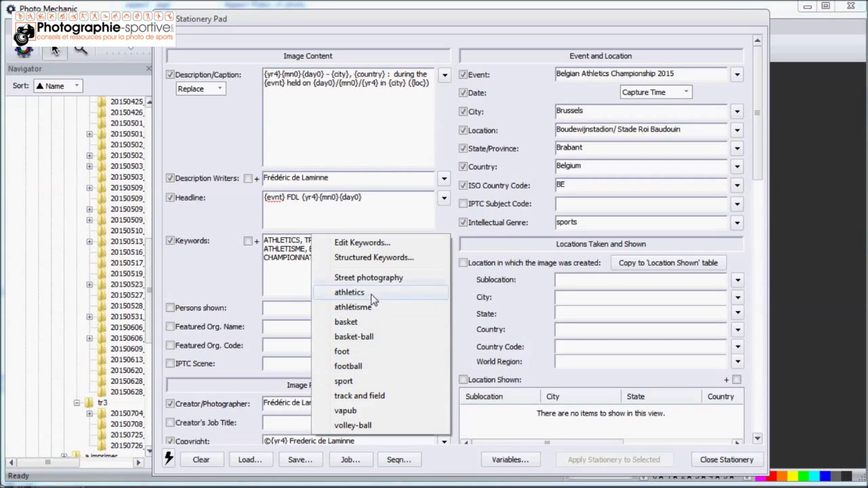
left_click(363, 366)
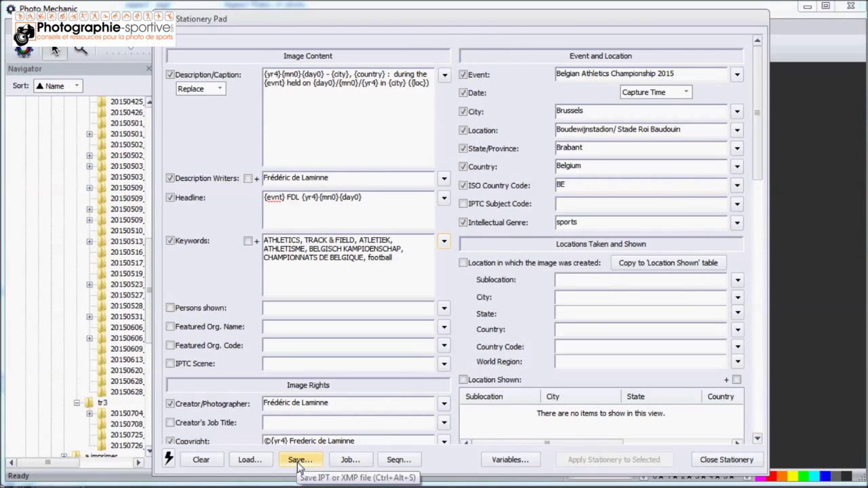
double_click(379, 258)
key("Delete")
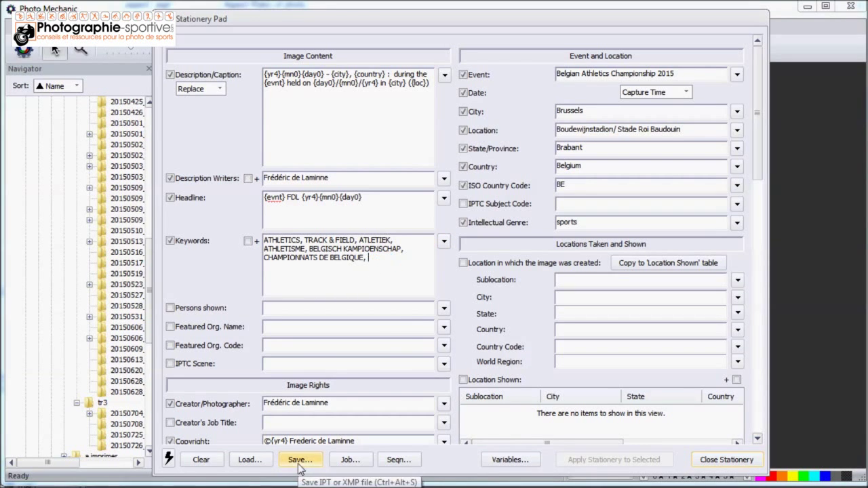
Step: Save the stationery template as 2015-athletics-be-demo.xmp in the Photomechanic folder
left_click(299, 460)
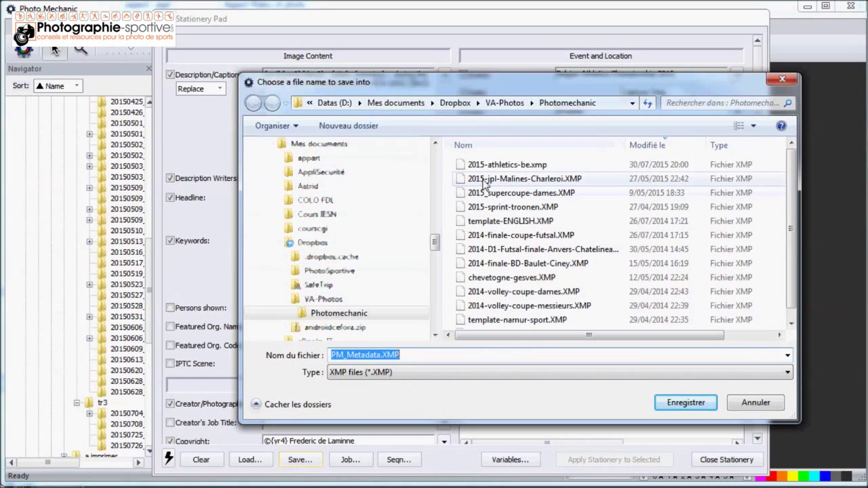
left_click(507, 165)
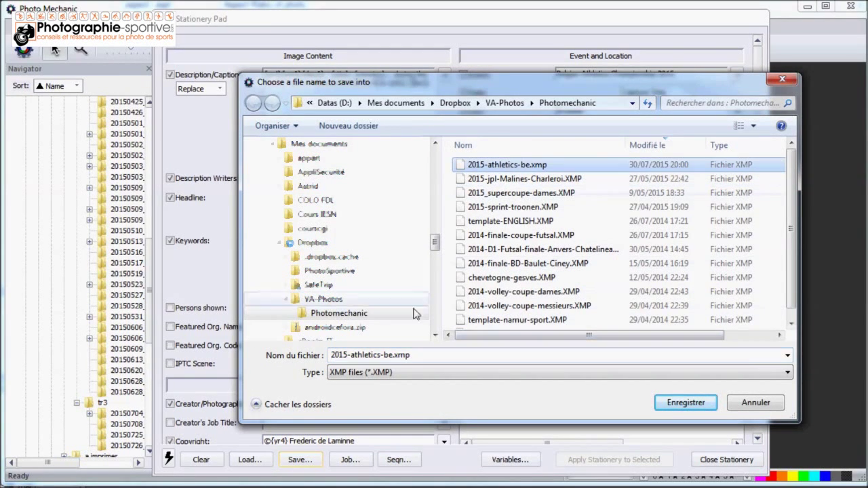
double_click(392, 355)
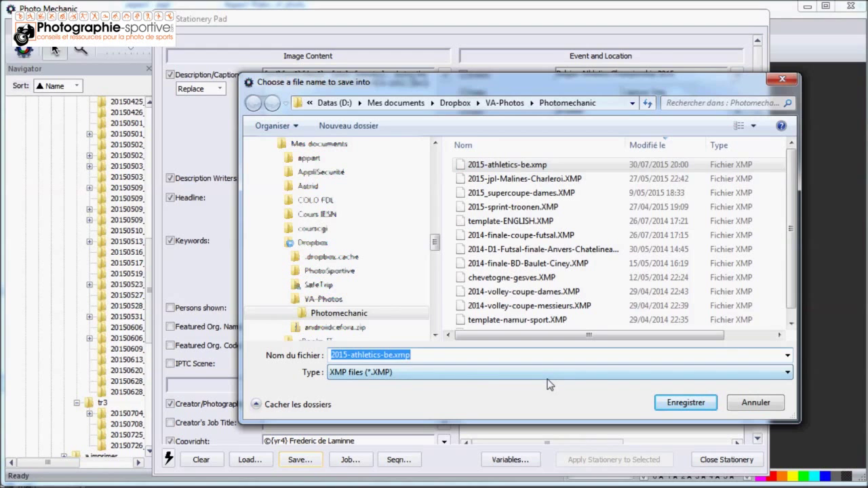
key("End")
key("Left")
key("Left")
type("-dames")
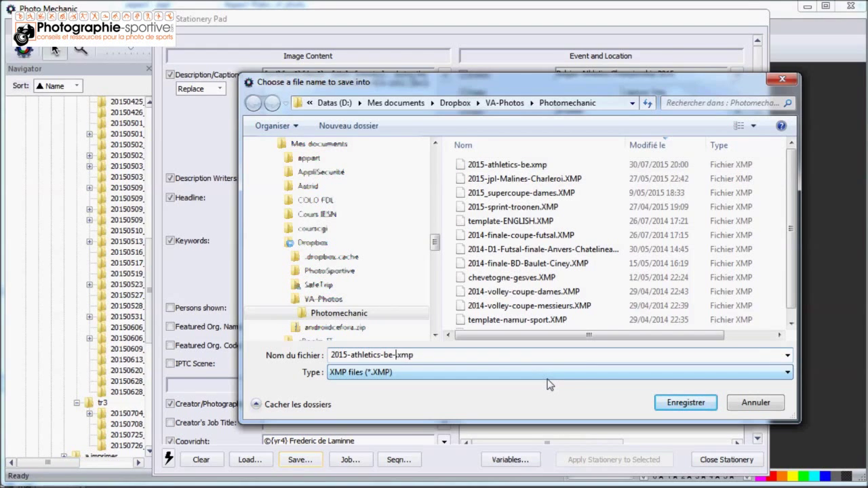
key("Return")
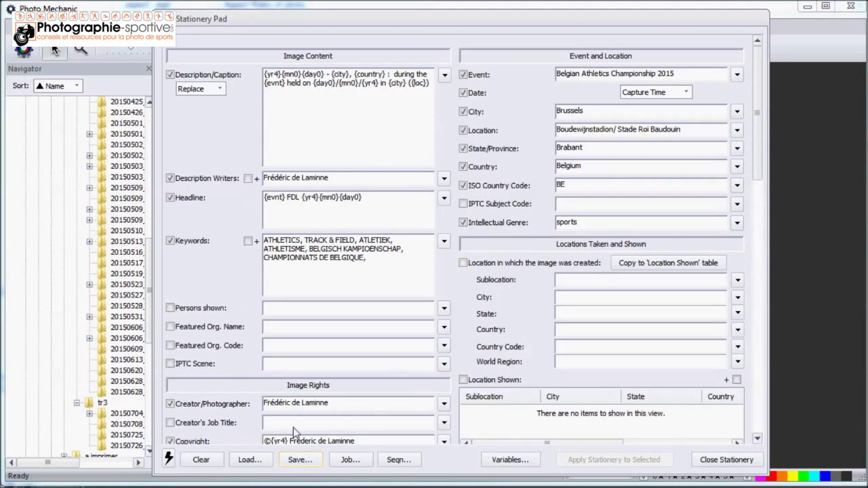
Step: Load the stationery template 2015-jpl-Malines-Charleroi.XMP, and load 2015-athletics-be-demo.xmp back in its place
left_click(249, 462)
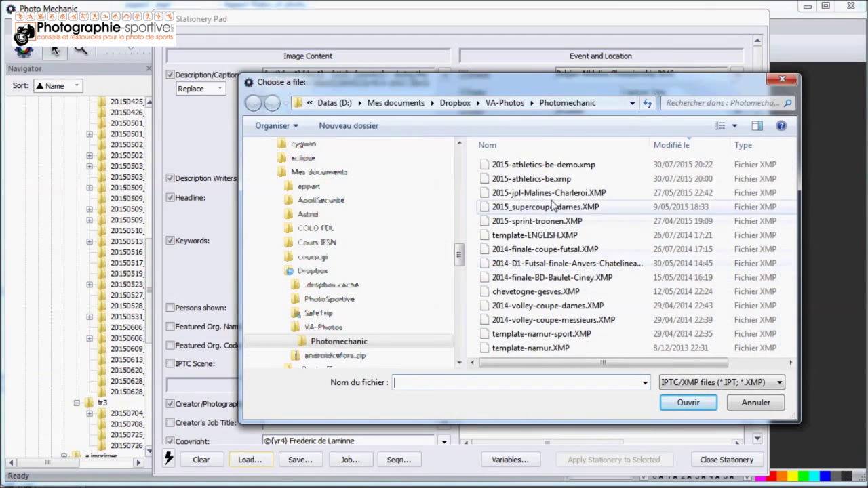
double_click(550, 192)
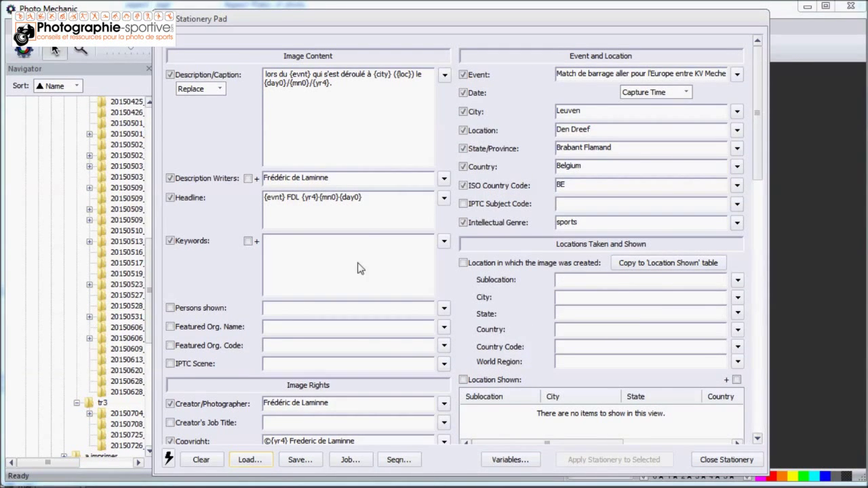
left_click(251, 461)
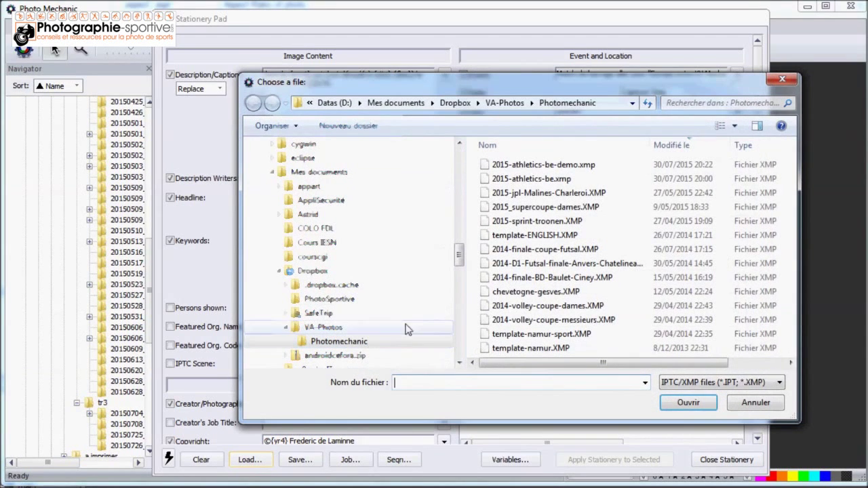
double_click(535, 165)
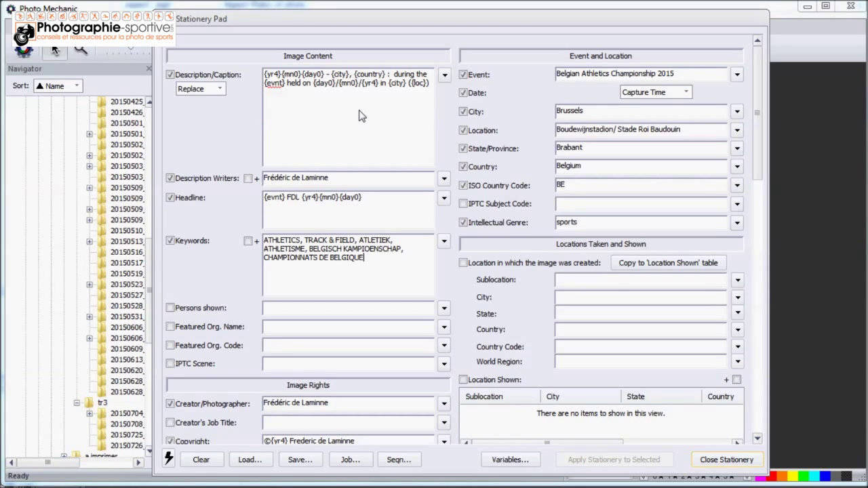
Step: Insert the iptchour0 variable on a separate line below the Description/Caption text and close the Stationery Pad
left_click(510, 461)
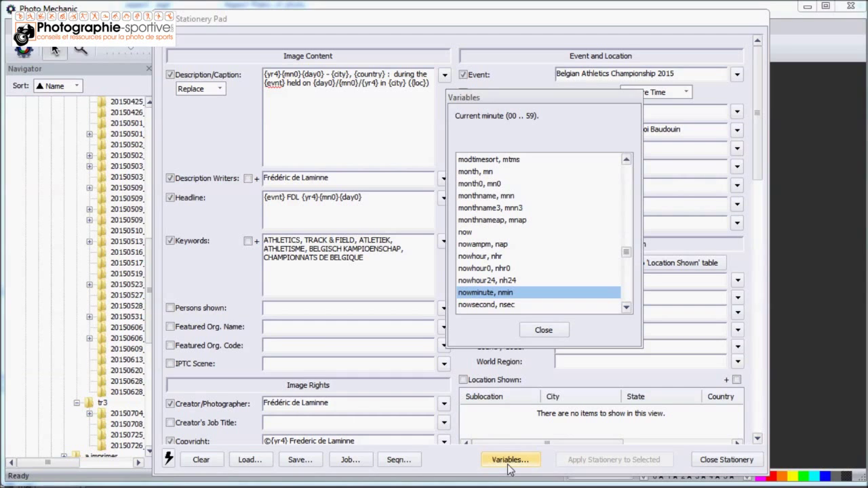
left_click(627, 245)
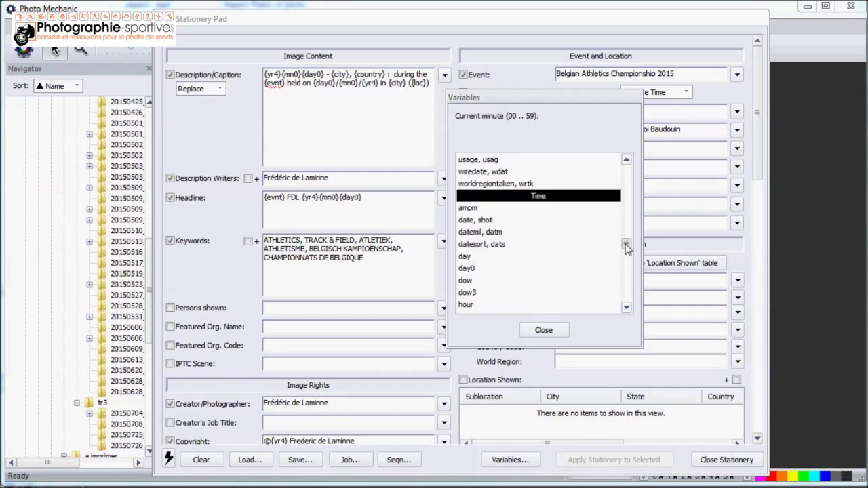
left_click_drag(626, 245, 626, 232)
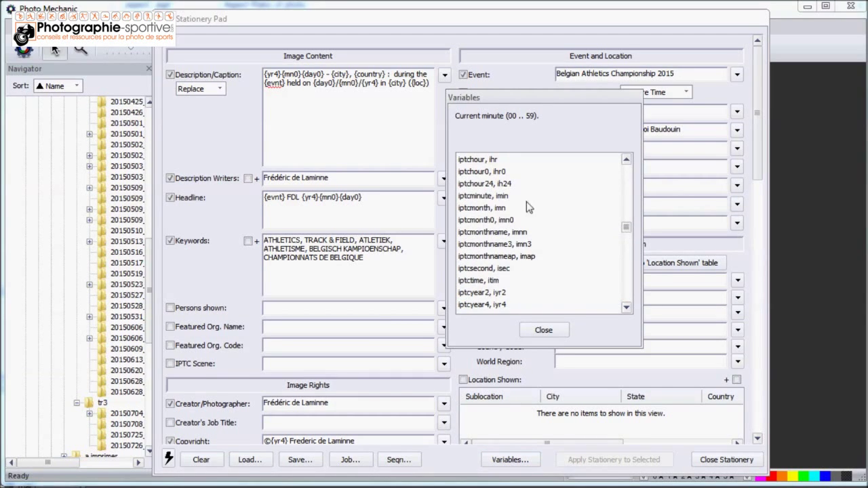
left_click(429, 95)
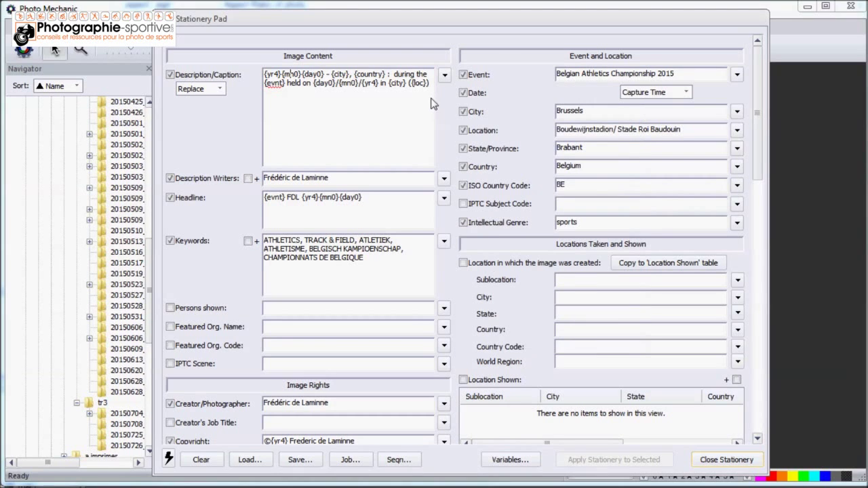
left_click(427, 87)
left_click(415, 112)
left_click(428, 90)
left_click(510, 460)
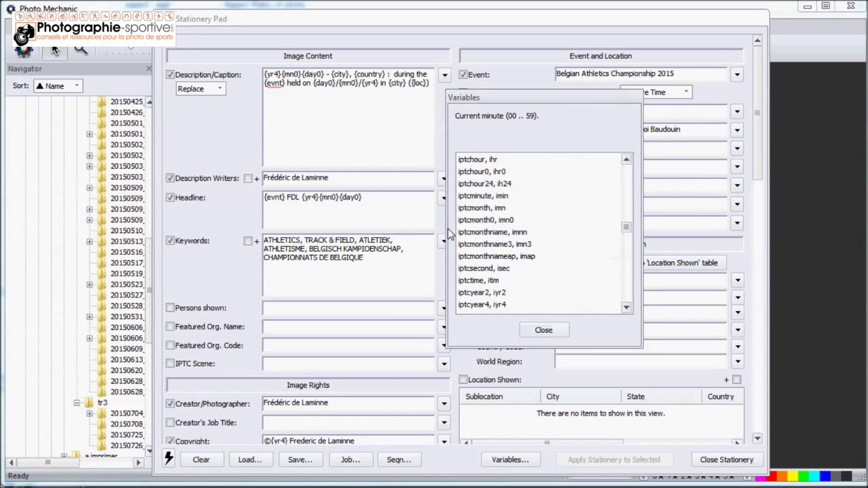
double_click(475, 173)
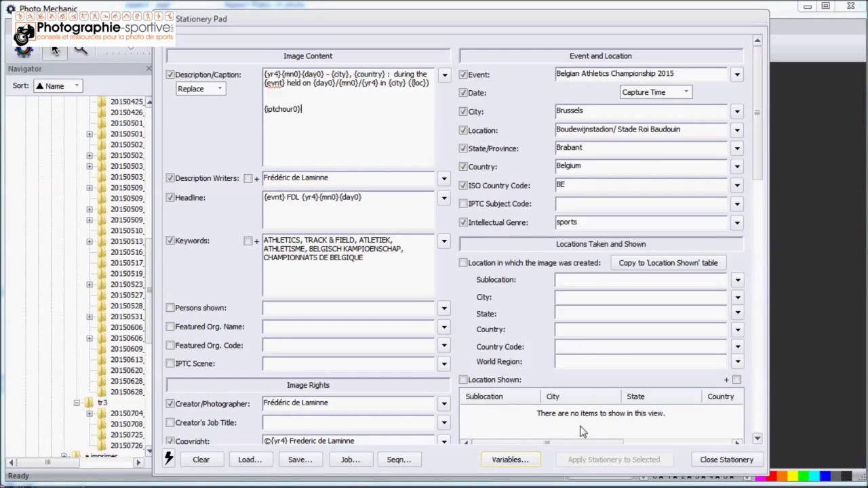
left_click(726, 461)
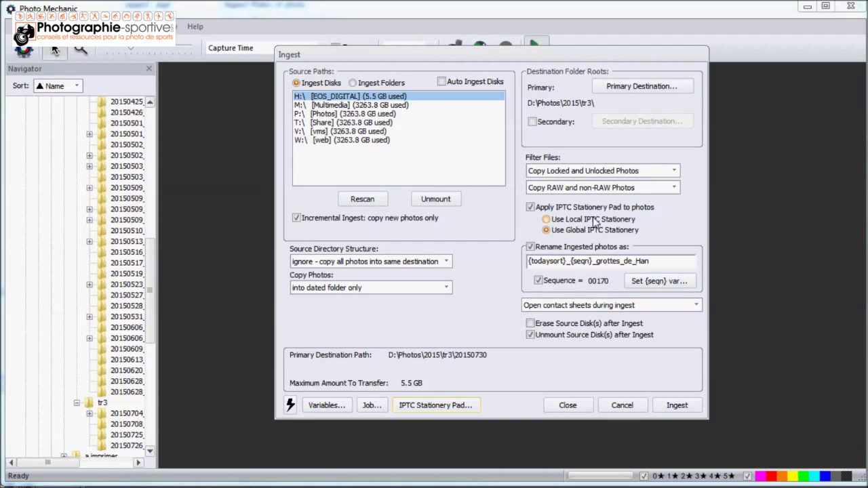
Step: Replace the grottes_de_Han ending of the ingest rename pattern so it reads {todaysort}_{seqn}_athletisme
double_click(550, 262)
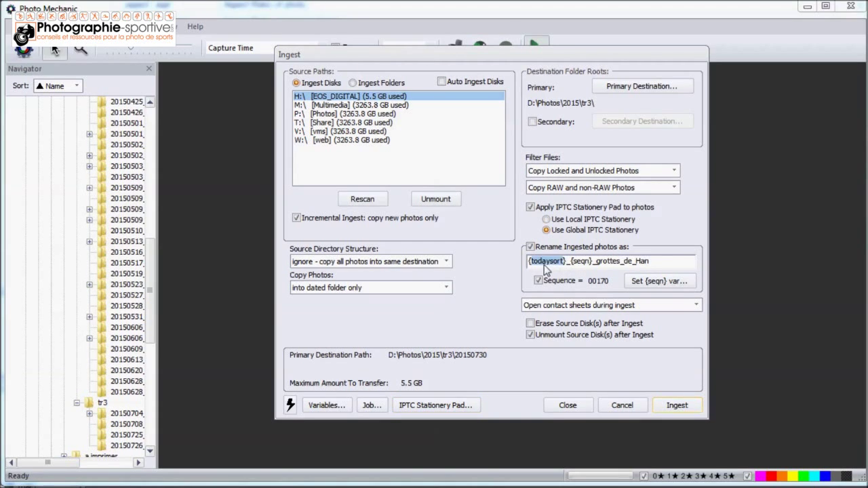
double_click(580, 262)
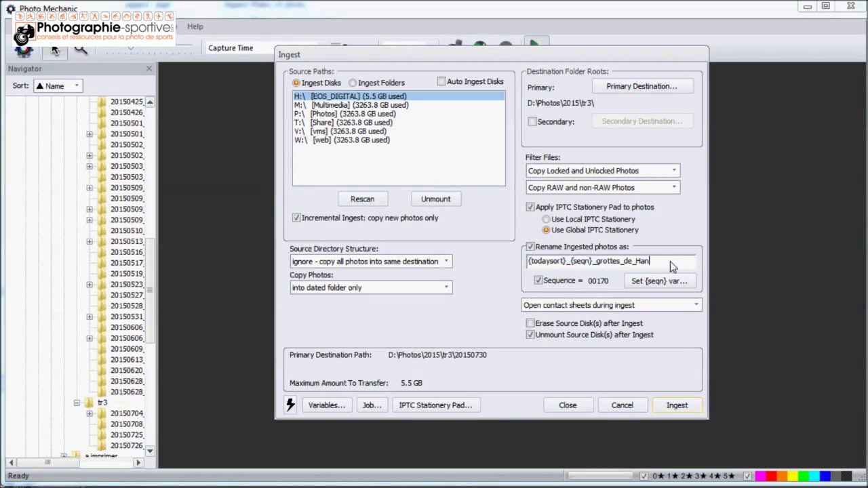
triple_click(612, 261)
double_click(606, 260)
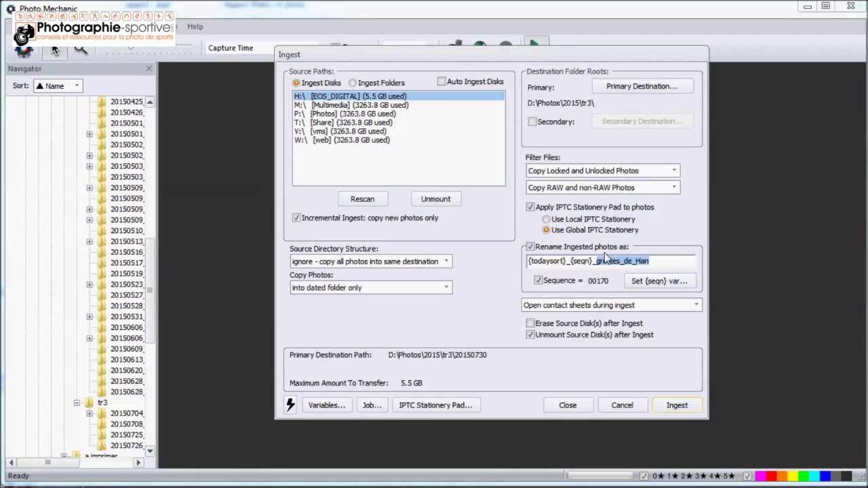
type("athletisme")
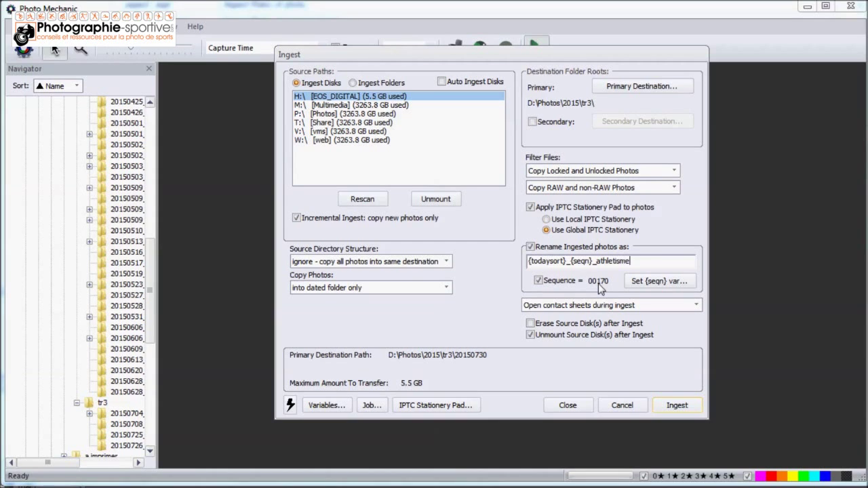
Step: Reset the {seqn} sequence variable to 00001 and keep contact sheets set to open during ingest
left_click(653, 287)
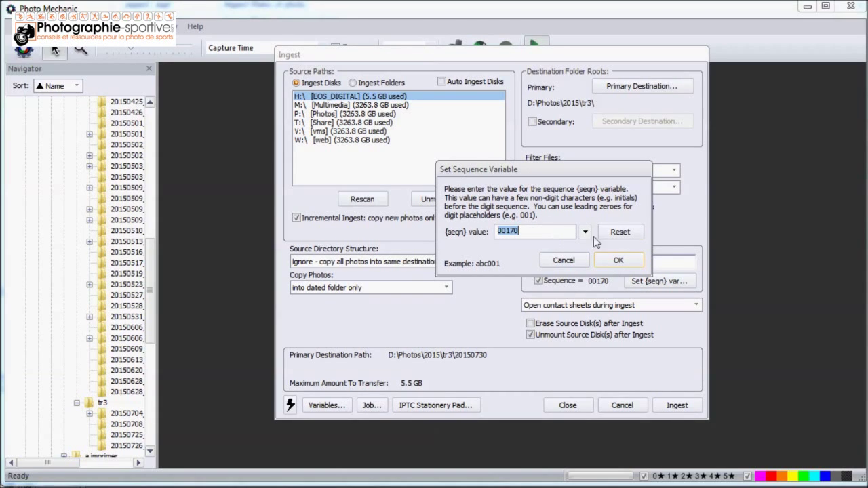
left_click(620, 233)
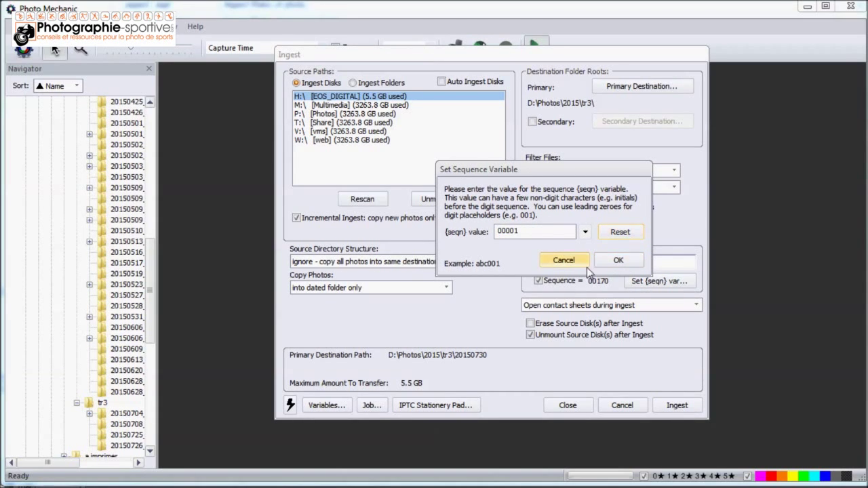
left_click(618, 260)
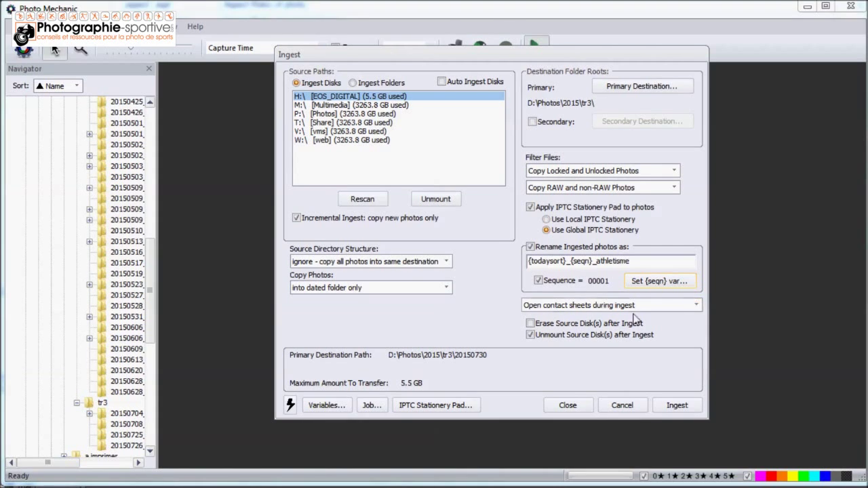
left_click(695, 306)
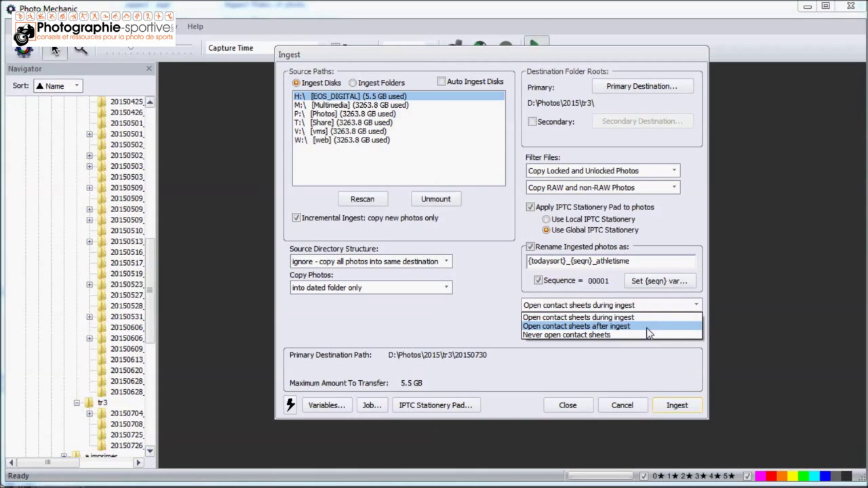
left_click(565, 318)
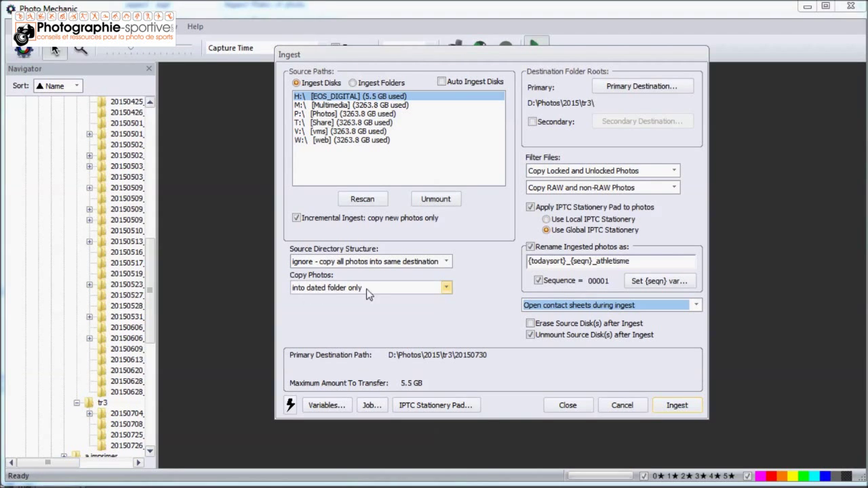
Step: Try copying photos into a dated folder with a subfolder named Athle, and return to the dated folder only option
left_click(448, 289)
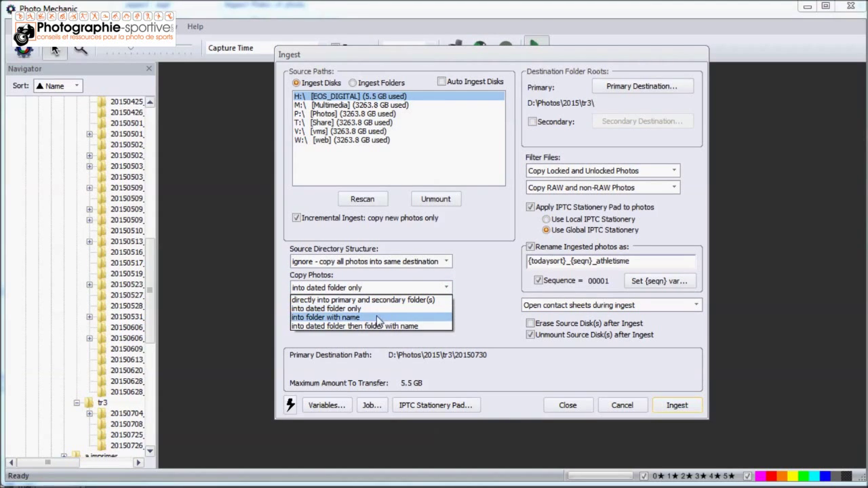
left_click(422, 327)
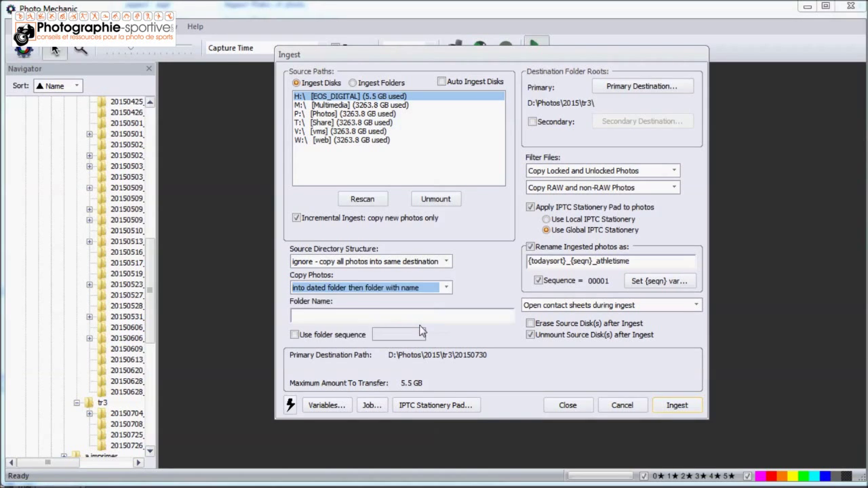
left_click(360, 315)
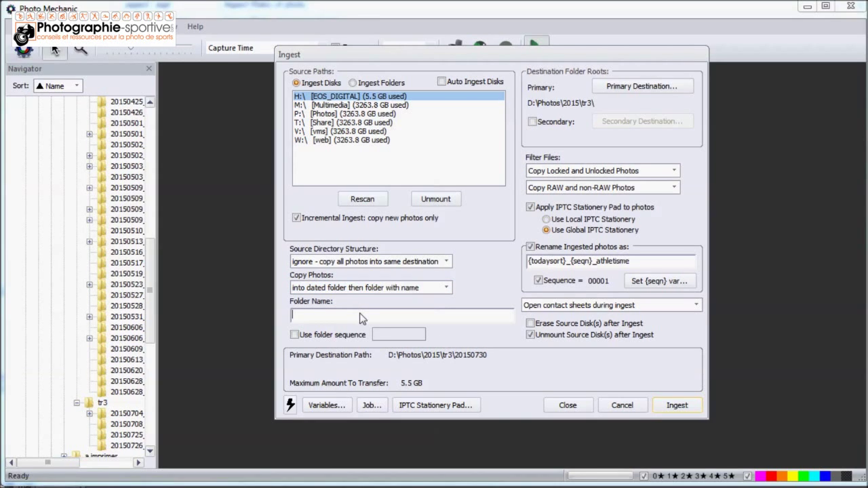
type("Athle")
left_click(376, 289)
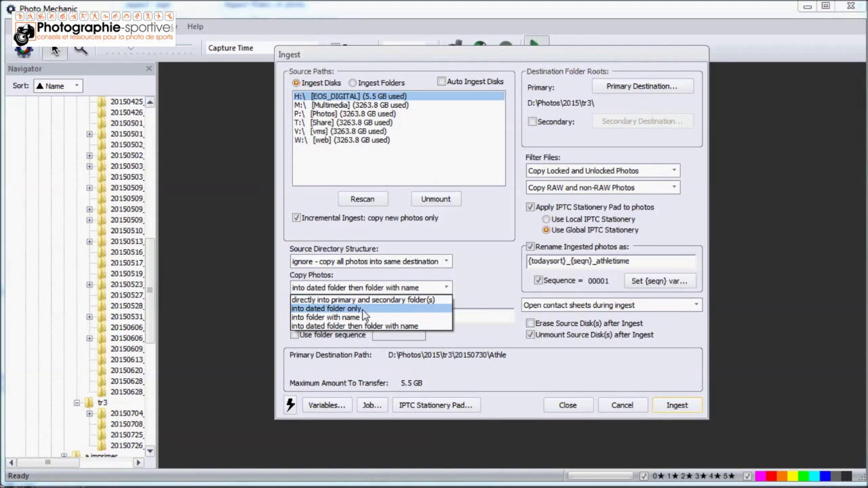
left_click(364, 309)
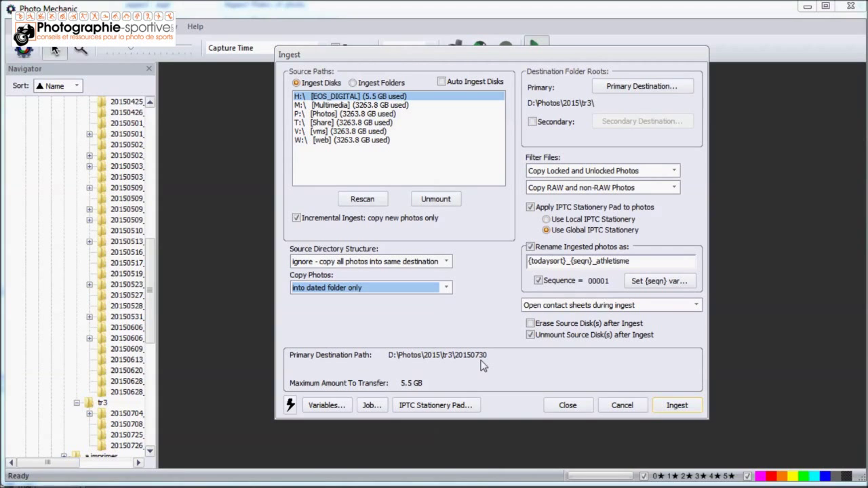
Step: Save the current Ingest settings as a snapshot named "import type"
left_click(290, 405)
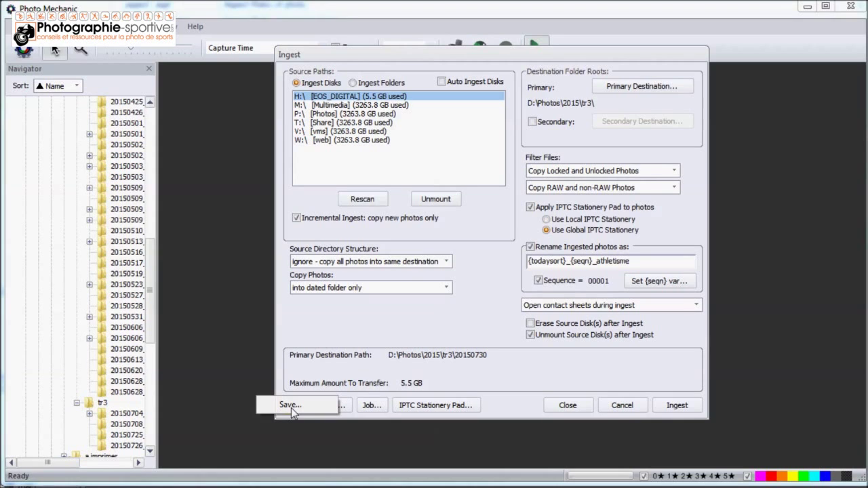
left_click(291, 405)
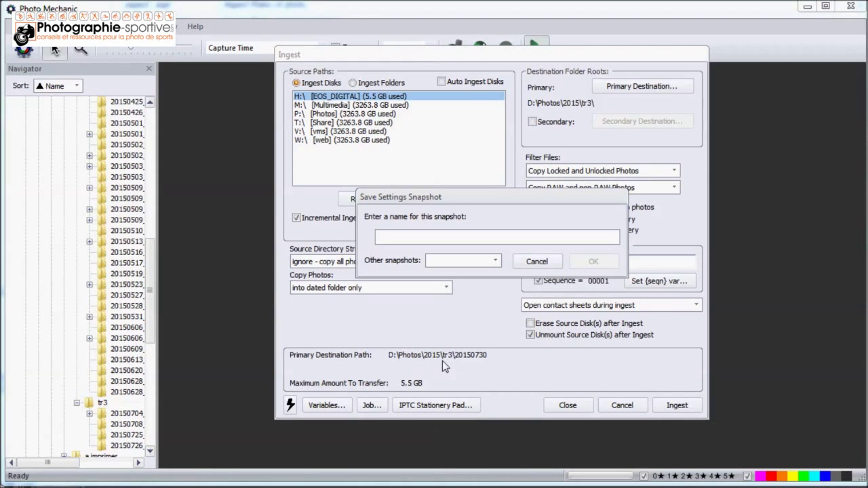
type("tod")
key("BackSpace")
key("BackSpace")
key("BackSpace")
type("import type")
left_click(609, 263)
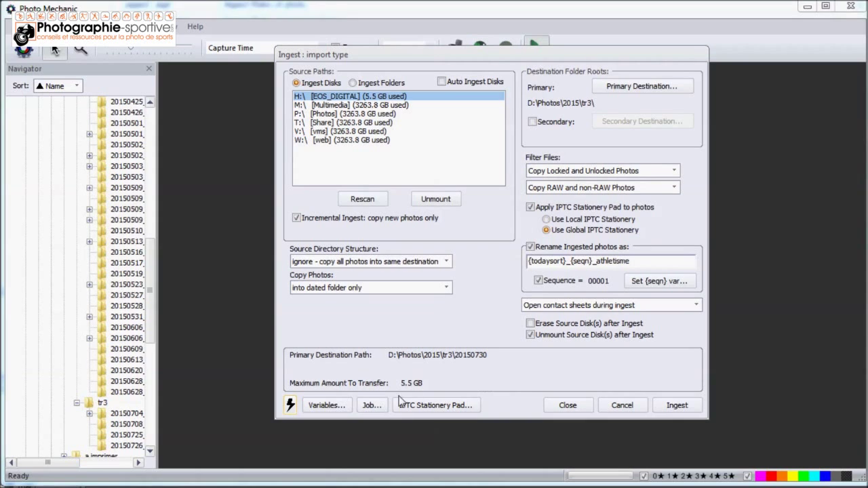
Step: Remove the _athletisme suffix from the rename pattern and restore the settings from the "import type" snapshot
double_click(614, 263)
key("BackSpace")
key("BackSpace")
left_click(292, 406)
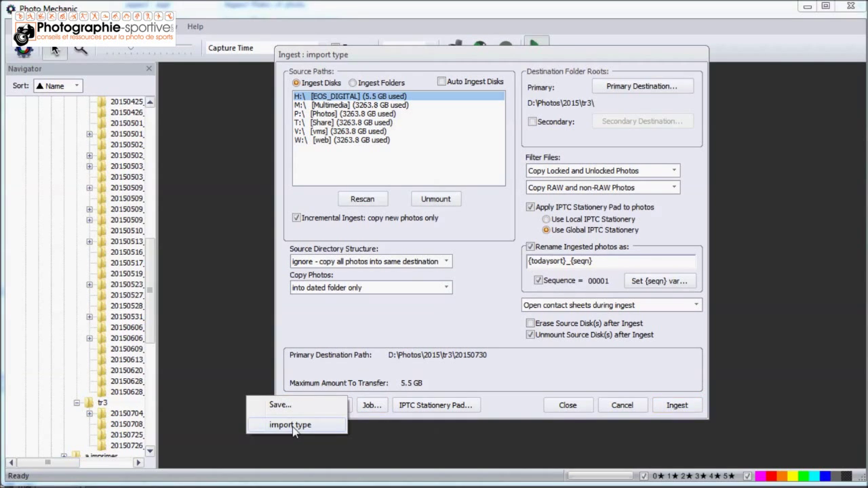
left_click(293, 427)
left_click(290, 405)
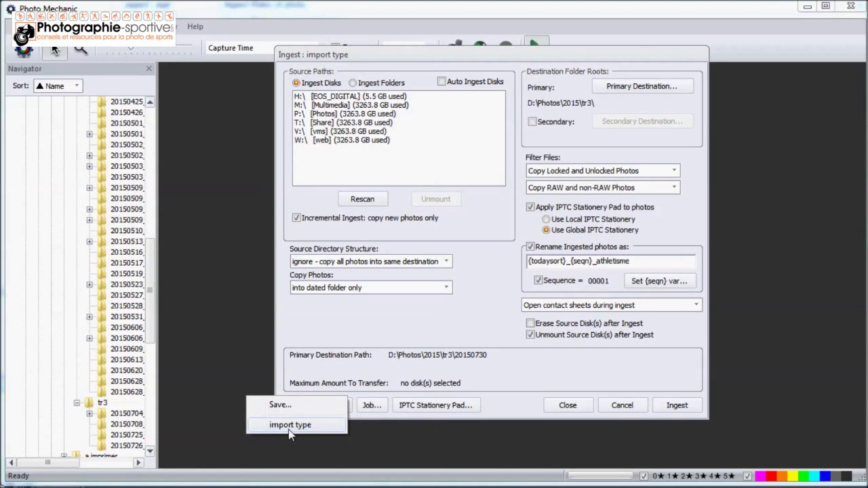
Step: Dismiss the snapshot list, select the EOS_DIGITAL card as the source disk, and start ingesting its photos
left_click(455, 307)
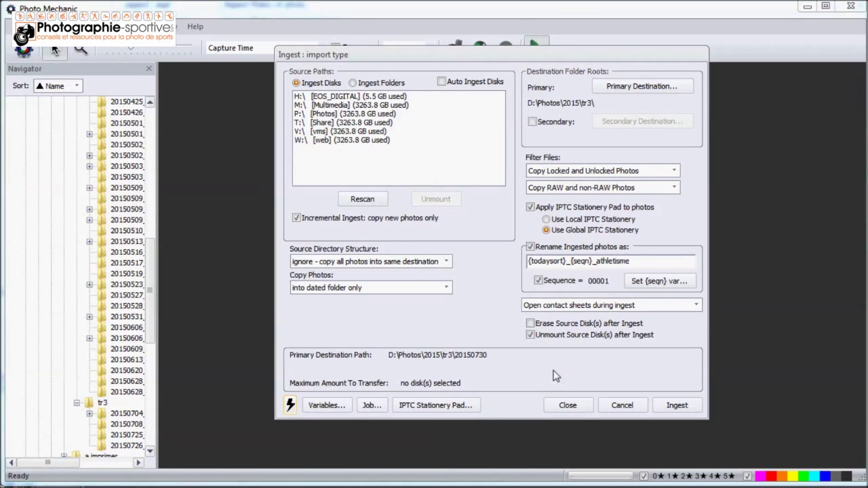
left_click(377, 98)
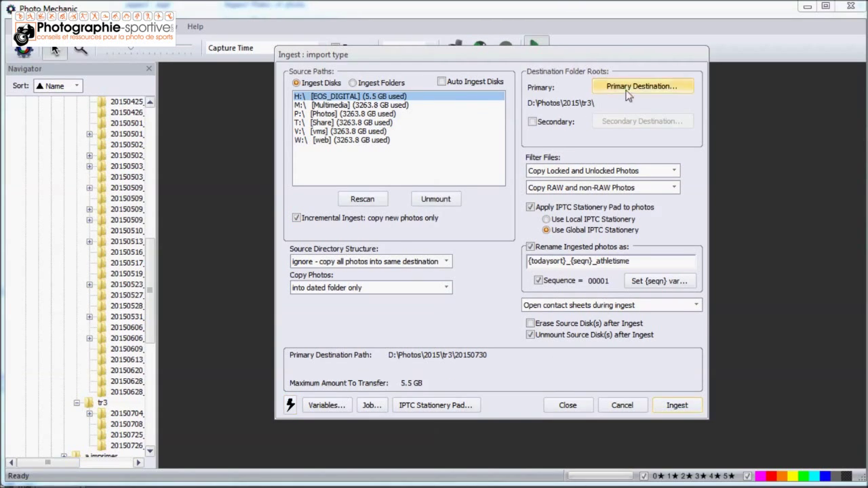
left_click(674, 405)
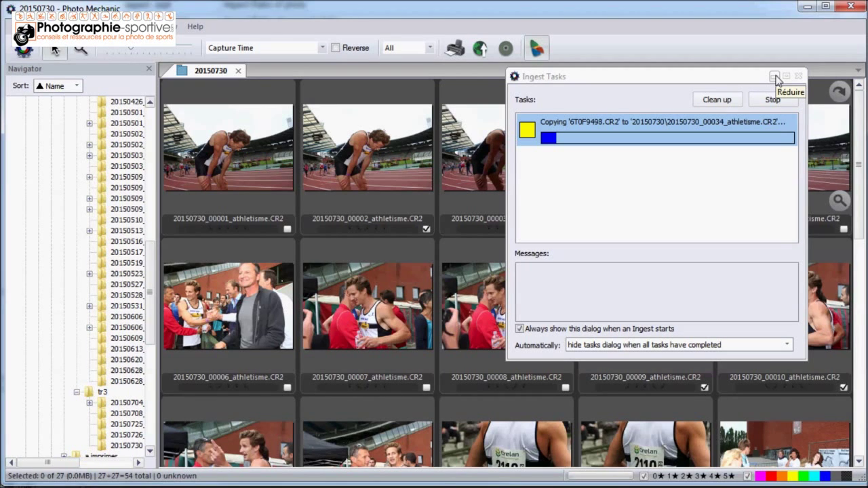
Step: Minimize the Ingest Tasks window and look through the imported athletics photos in the 20150730 contact sheet
left_click(775, 76)
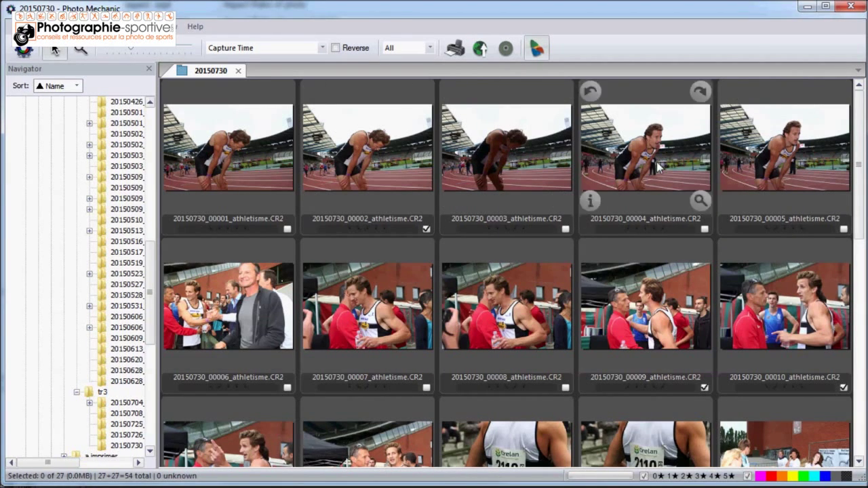
scroll(858, 119, "down", 3)
scroll(513, 272, "down", 6)
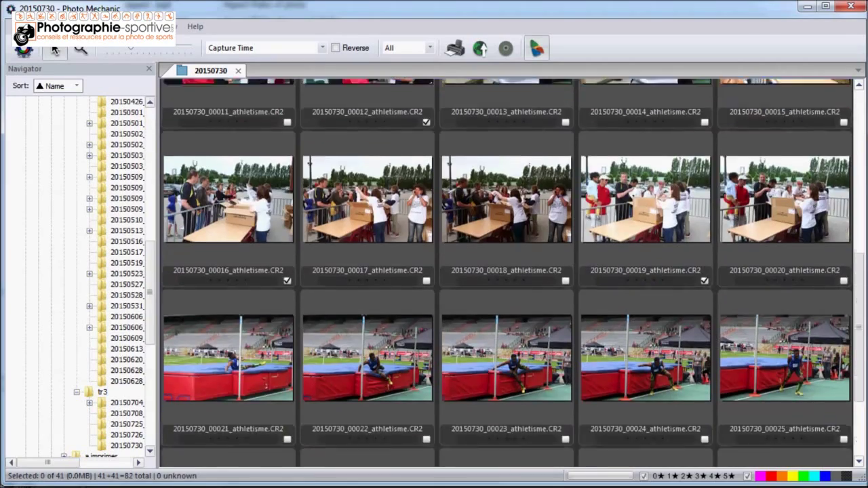
scroll(375, 177, "up", 9)
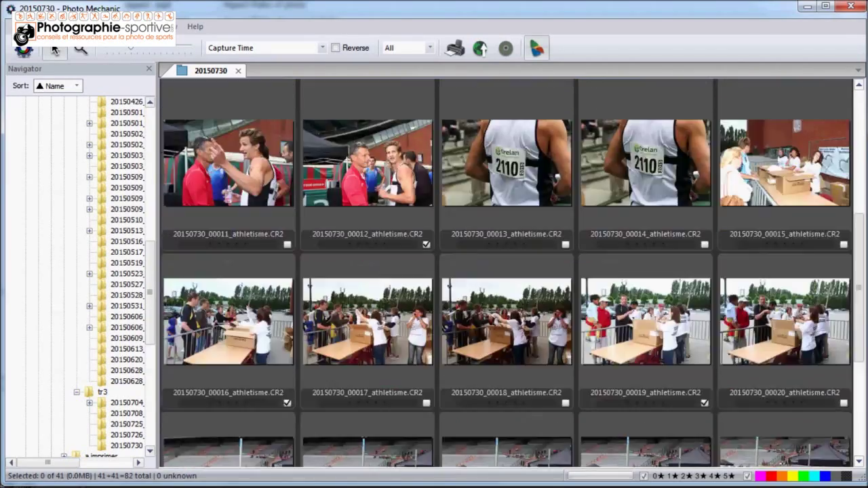